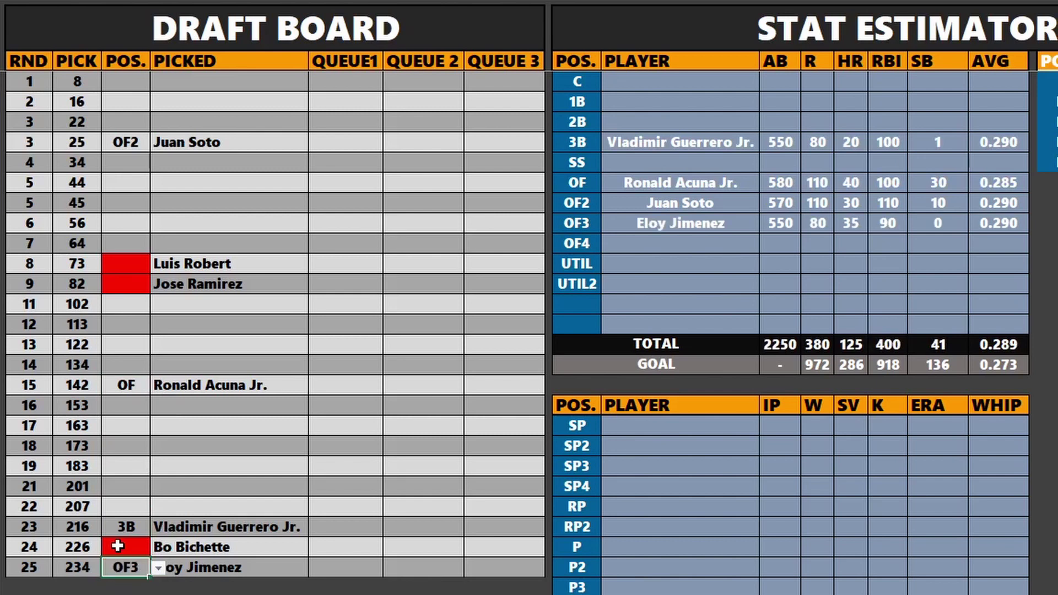
Set the draft board positions to SS for Bo Bichette, UTIL for Jose Ramirez and OF4 for Luis Robert
{"action": "left_click", "coordinate": [121, 594]}
{"action": "left_click", "coordinate": [130, 285]}
{"action": "left_click", "coordinate": [159, 285]}
{"action": "left_click", "coordinate": [124, 360]}
{"action": "left_click", "coordinate": [125, 263]}
{"action": "left_click", "coordinate": [158, 264]}
{"action": "left_click", "coordinate": [116, 328]}
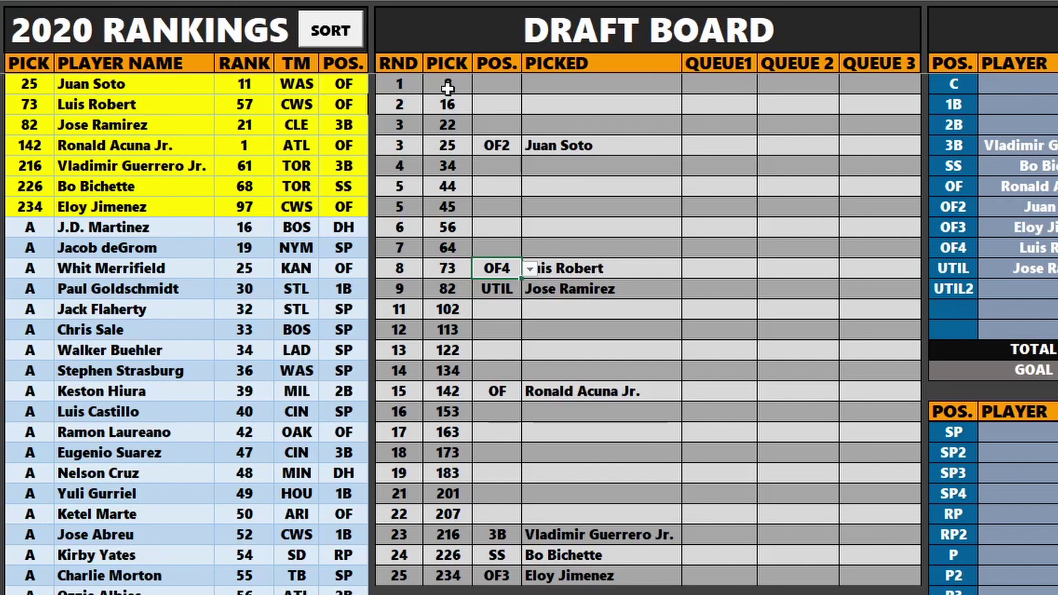
Go through the available players in the 2020 Rankings list, starting from J.D. Martinez
{"action": "left_click", "coordinate": [43, 225]}
{"action": "key", "text": "Down"}
{"action": "key", "text": "Down"}
{"action": "key", "text": "Down"}
{"action": "key", "text": "Down"}
{"action": "key", "text": "Down"}
{"action": "key", "text": "Down"}
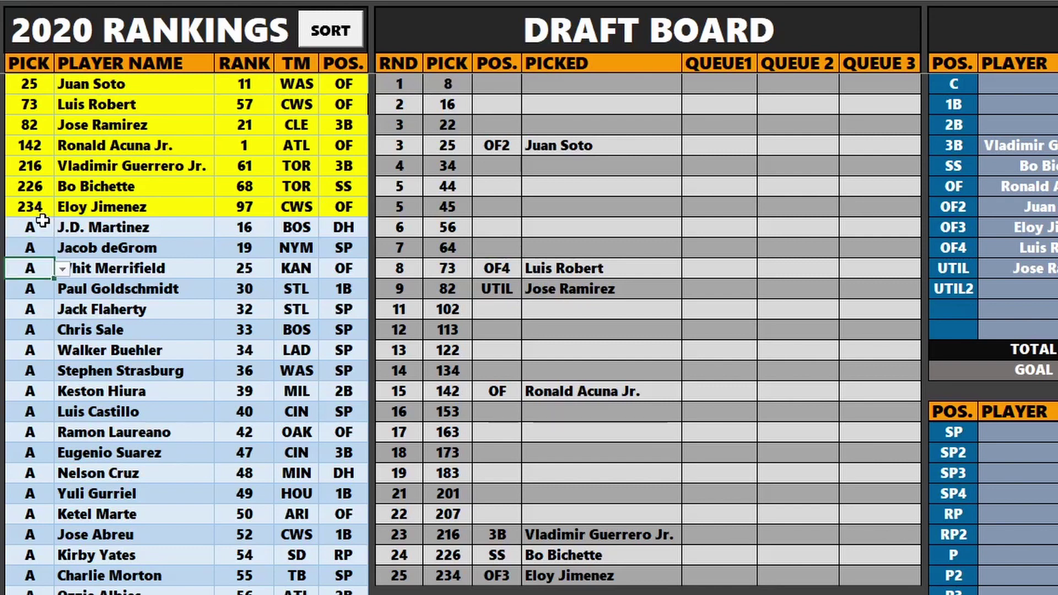
{"action": "key", "text": "Down"}
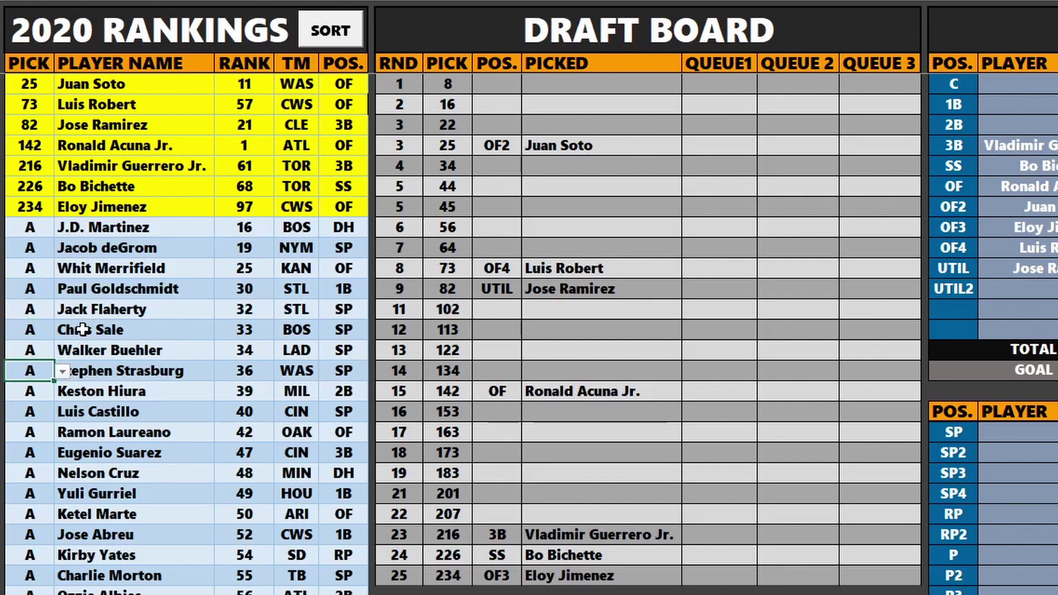
{"action": "key", "text": "Down"}
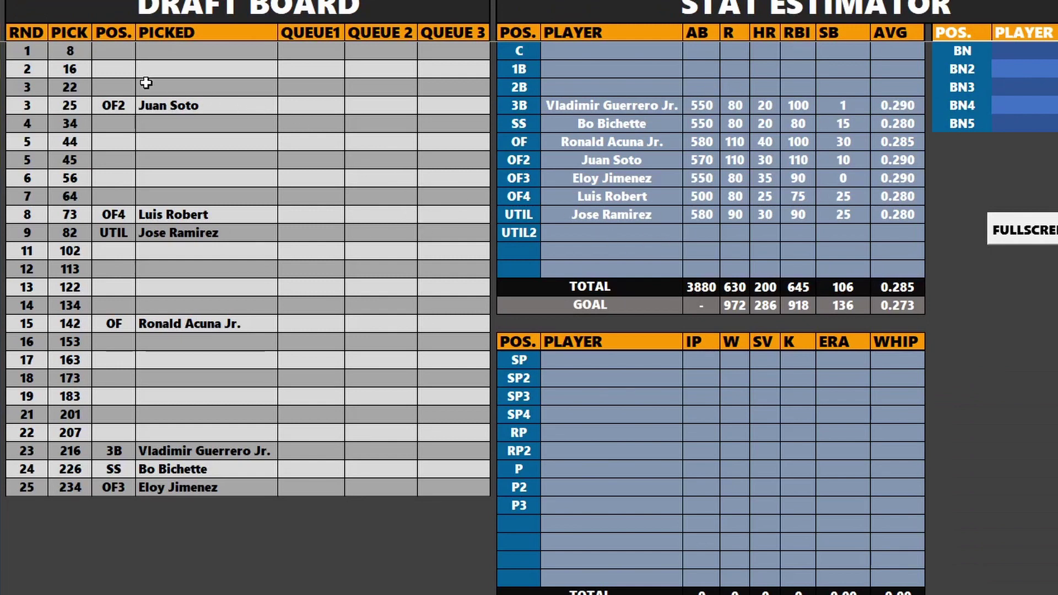
Fill the three queue cells of round 1, pick 8, with Castillo, Morton and Corbin
{"action": "left_click", "coordinate": [319, 53]}
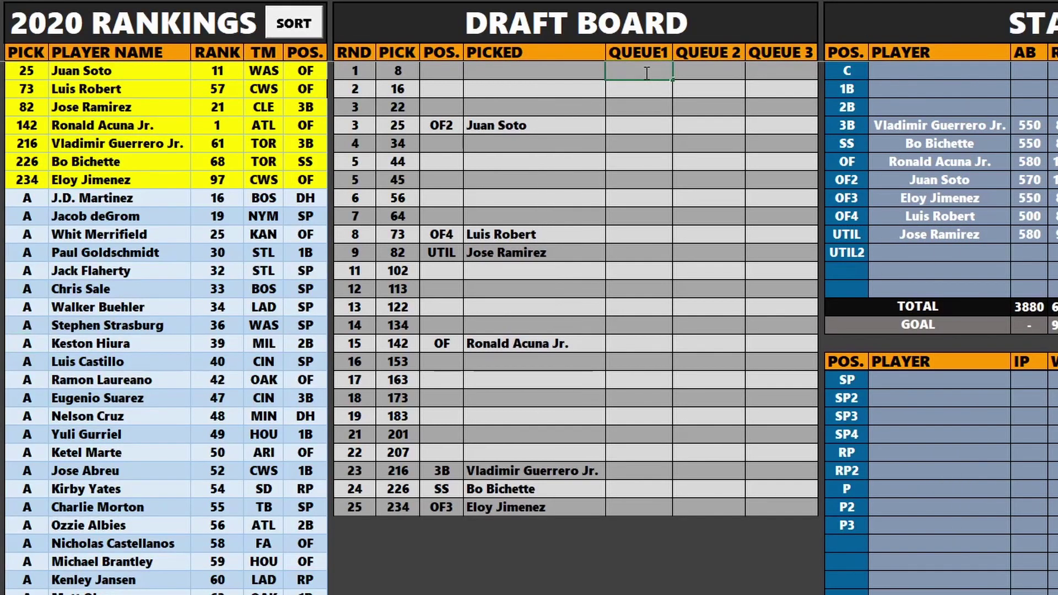
{"action": "type", "text": "Castillo"}
{"action": "key", "text": "Tab"}
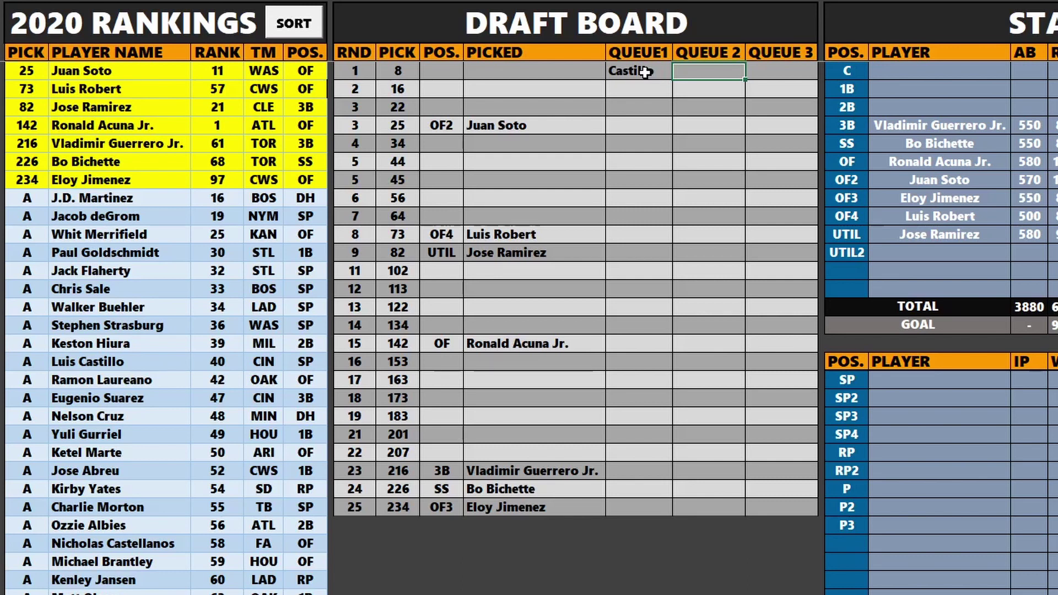
{"action": "type", "text": "Morton"}
{"action": "key", "text": "Tab"}
{"action": "type", "text": "Corbin"}
Review the available players in the rankings from Stephen Strasburg downward
{"action": "left_click", "coordinate": [26, 325]}
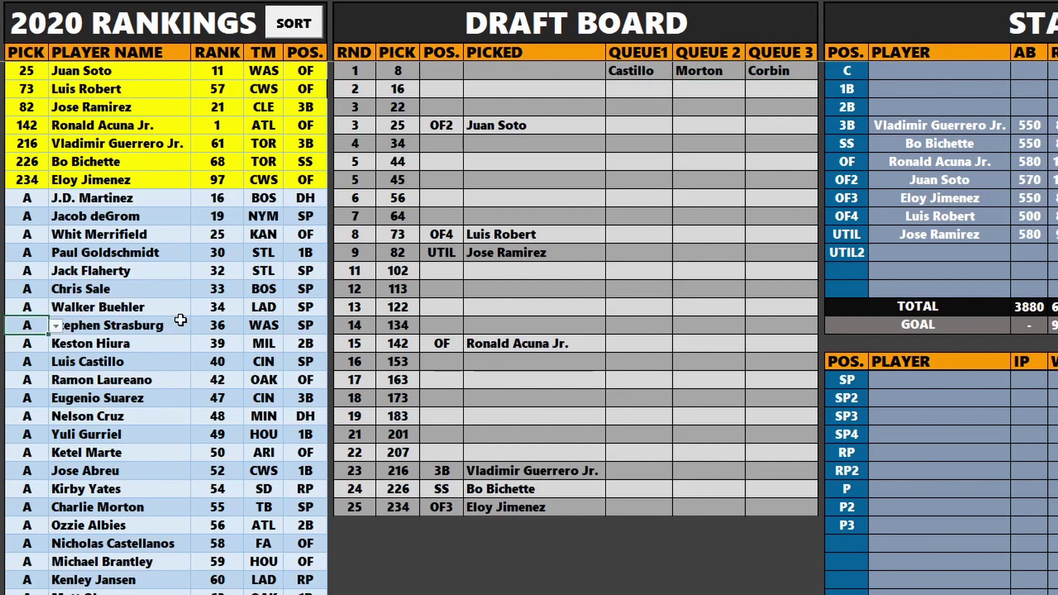
{"action": "key", "text": "Down"}
{"action": "key", "text": "Down"}
{"action": "key", "text": "Down"}
{"action": "key", "text": "Down"}
{"action": "key", "text": "Down"}
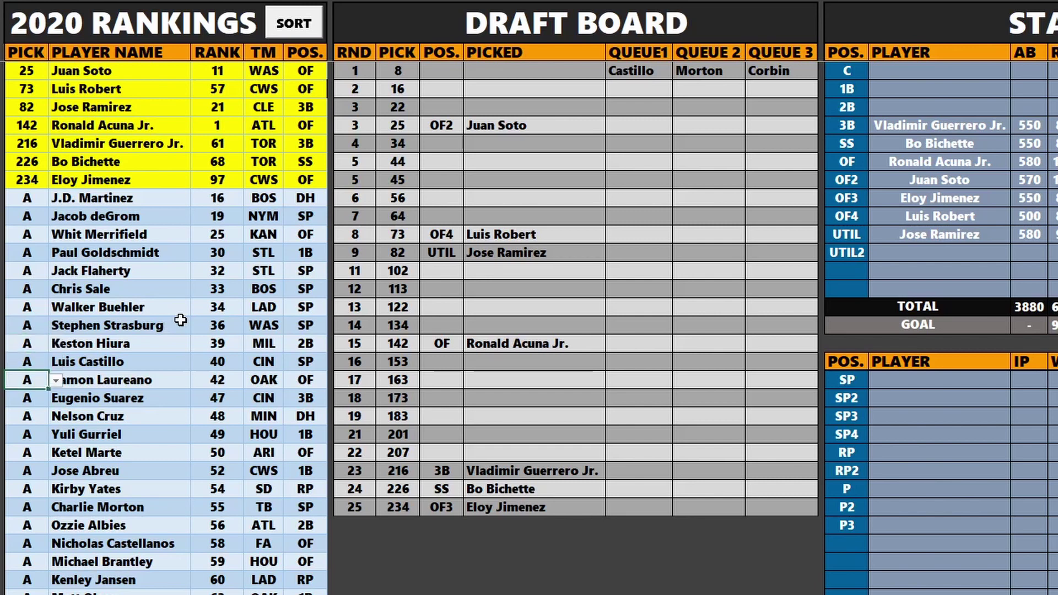
{"action": "key", "text": "Down"}
{"action": "key", "text": "Down"}
{"action": "key", "text": "Down"}
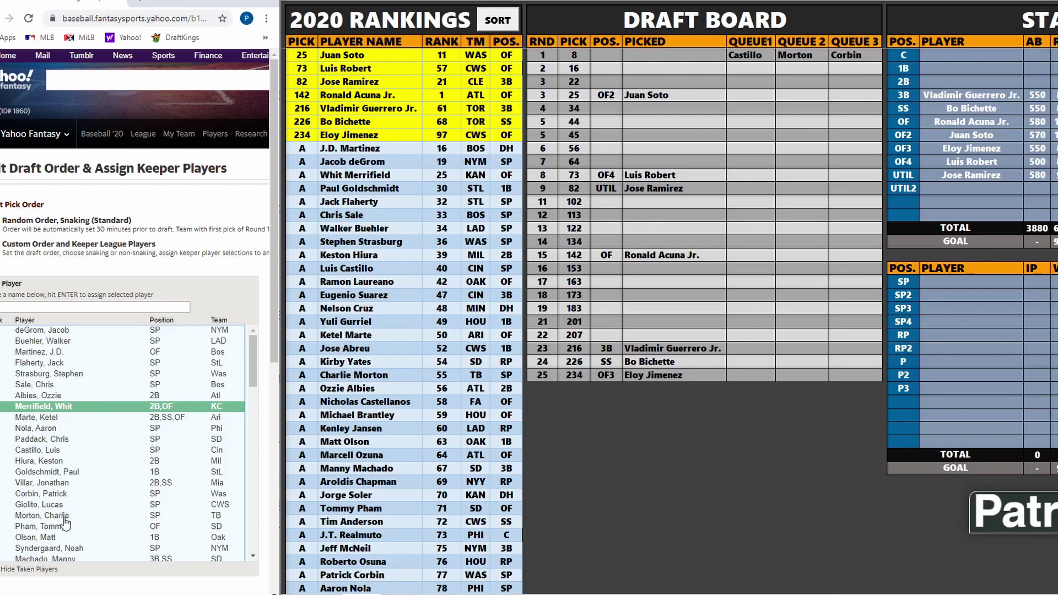
Fill the three queue cells of round 2, pick 16, with Giolito, Syndergaard and Paddack
{"action": "left_click", "coordinate": [752, 68]}
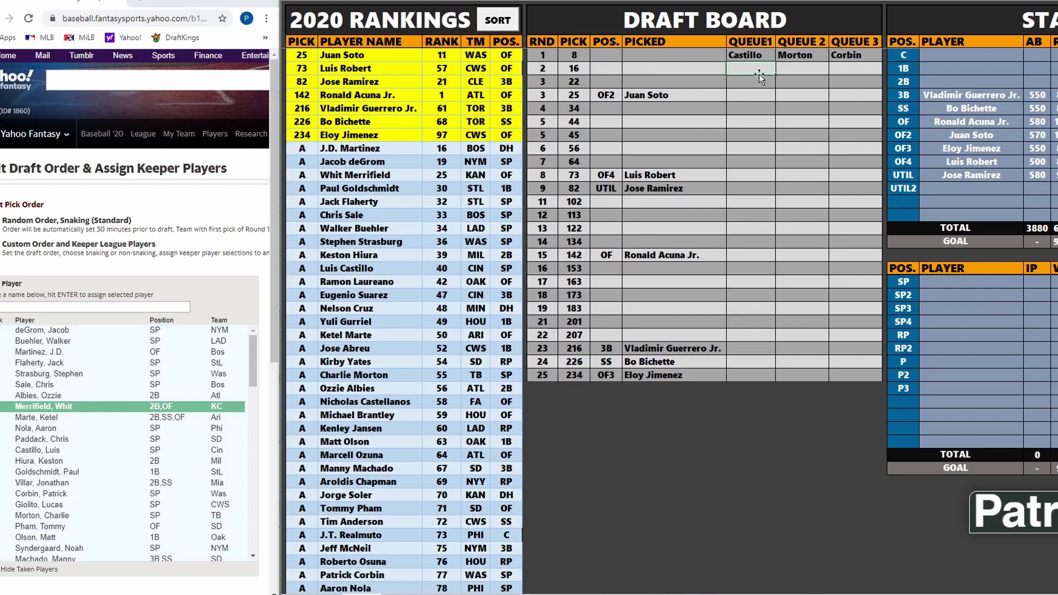
{"action": "type", "text": "Gi"}
{"action": "type", "text": "olito"}
{"action": "key", "text": "Tab"}
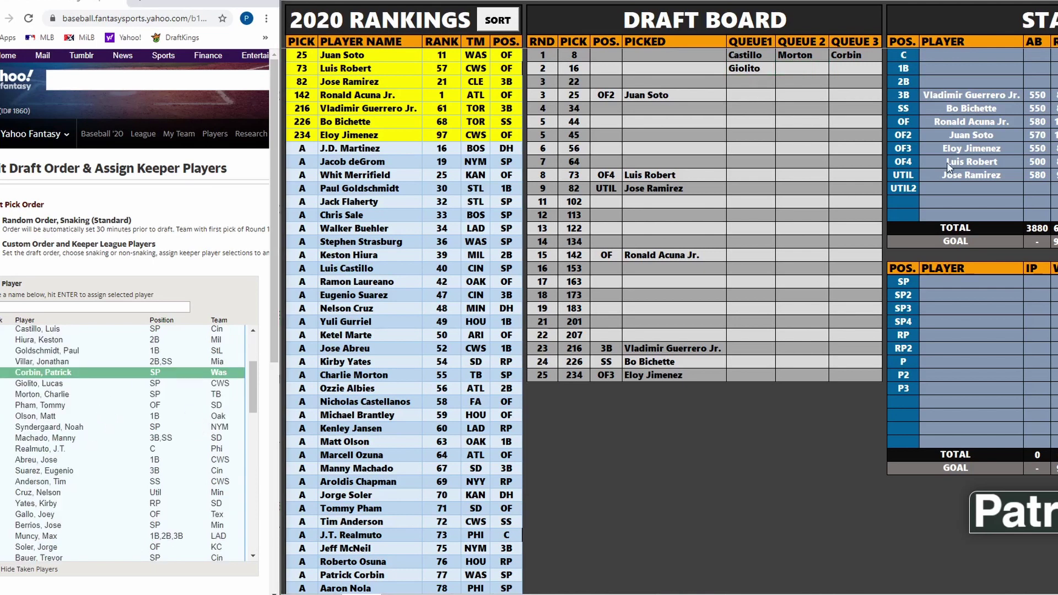
{"action": "left_click", "coordinate": [817, 80]}
{"action": "left_click", "coordinate": [803, 63]}
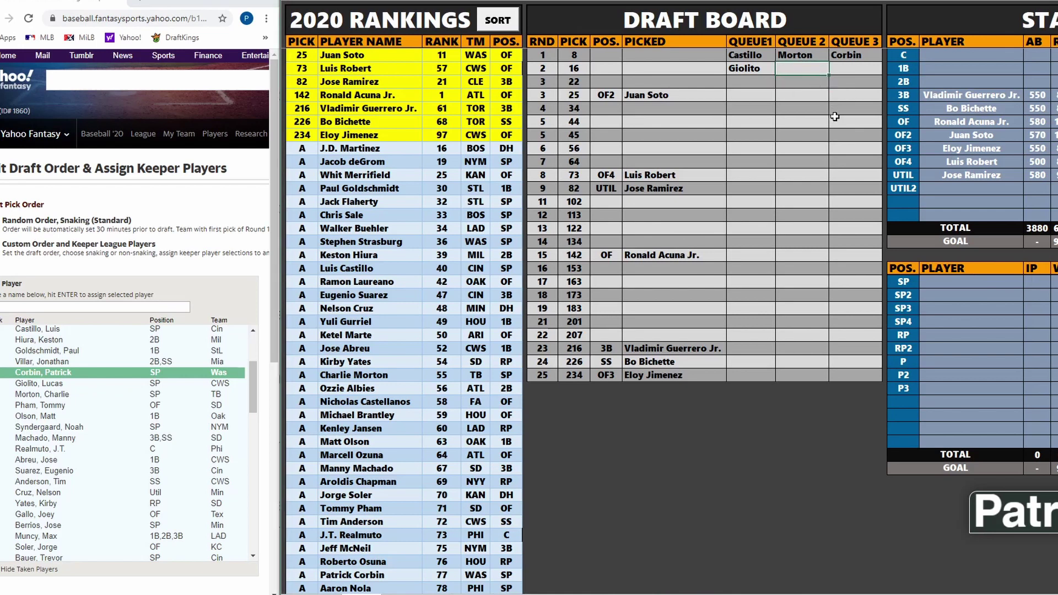
{"action": "type", "text": "Syndergaar"}
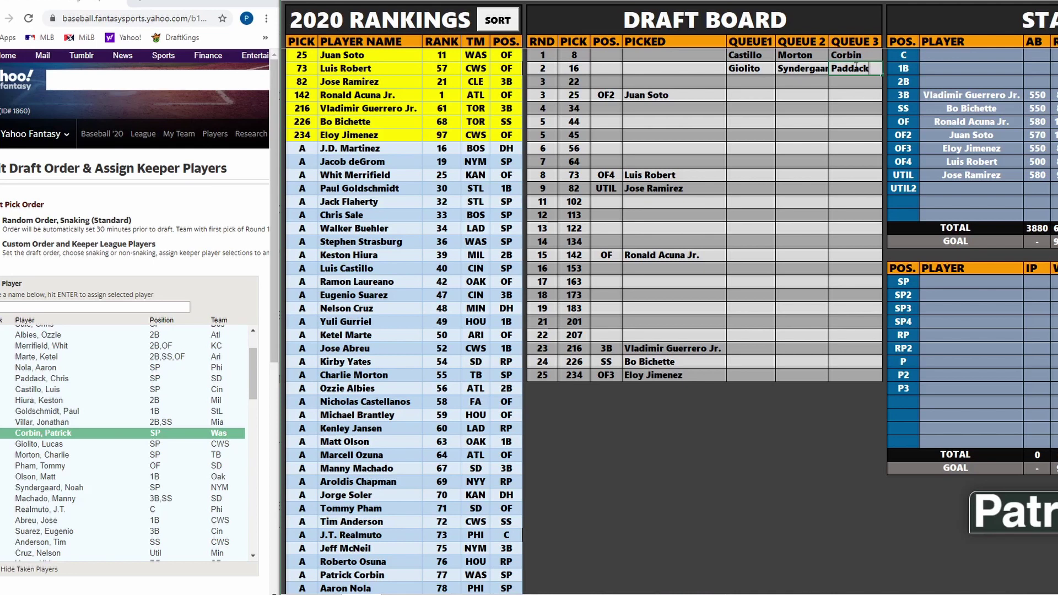
Look up further pitchers in the Yahoo player list and queue Berrios, Bauer and Soroka for round 3, pick 22
{"action": "scroll", "coordinate": [101, 430], "scroll_direction": "down", "scroll_amount": 2}
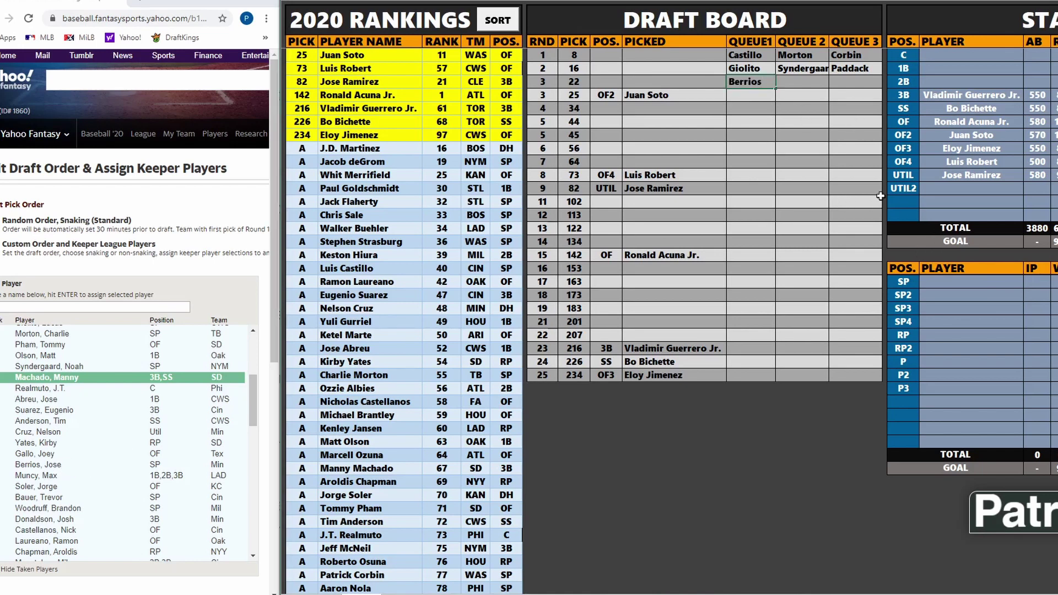
{"action": "left_click", "coordinate": [799, 83]}
{"action": "type", "text": "Bauer"}
{"action": "scroll", "coordinate": [52, 530], "scroll_direction": "down", "scroll_amount": 2}
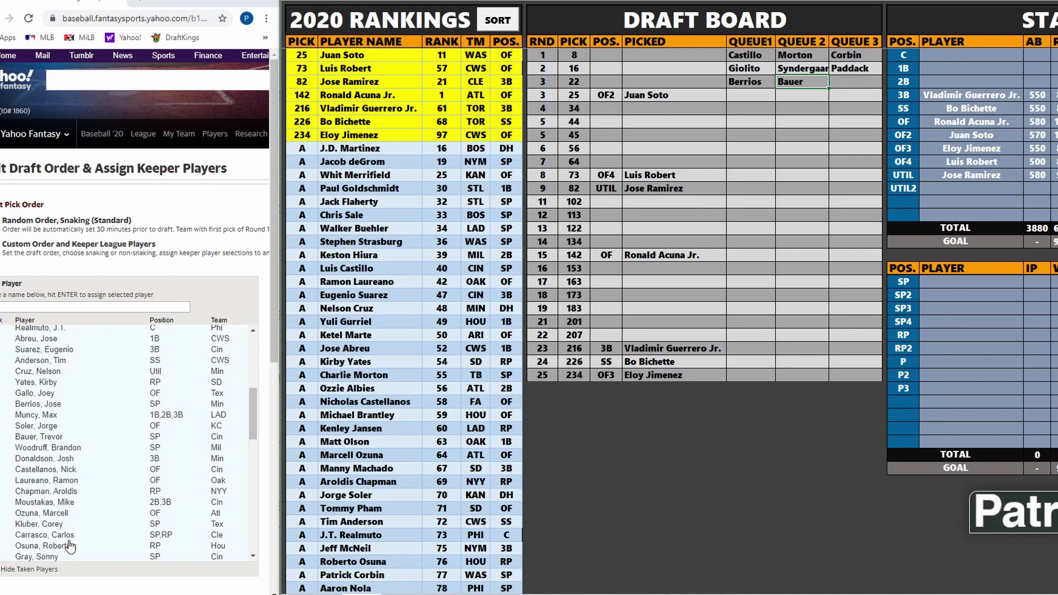
{"action": "scroll", "coordinate": [61, 524], "scroll_direction": "down", "scroll_amount": 2}
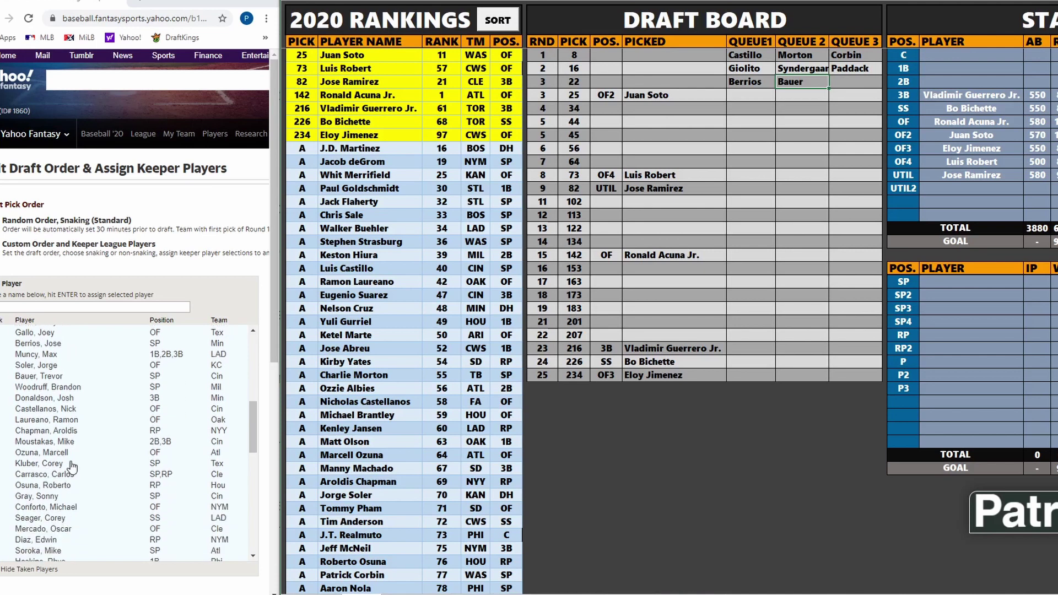
{"action": "left_click", "coordinate": [30, 551]}
{"action": "left_click", "coordinate": [852, 85]}
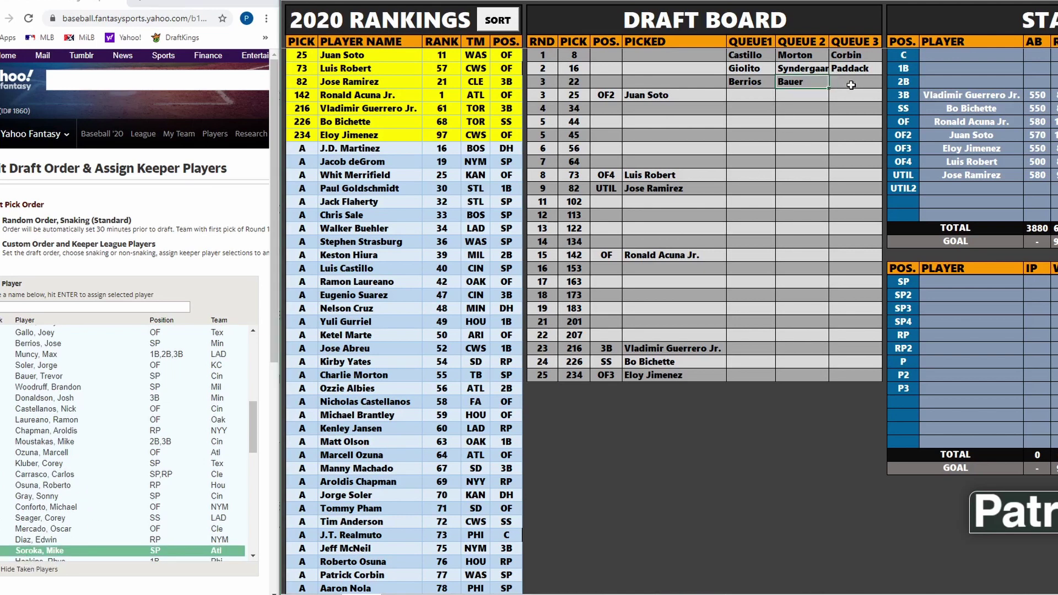
{"action": "type", "text": "Soroka"}
{"action": "key", "text": "Return"}
Assign pick 8 to Luis Castillo in the rankings and set his draft board position to SP
{"action": "left_click", "coordinate": [312, 268]}
{"action": "left_click", "coordinate": [323, 270]}
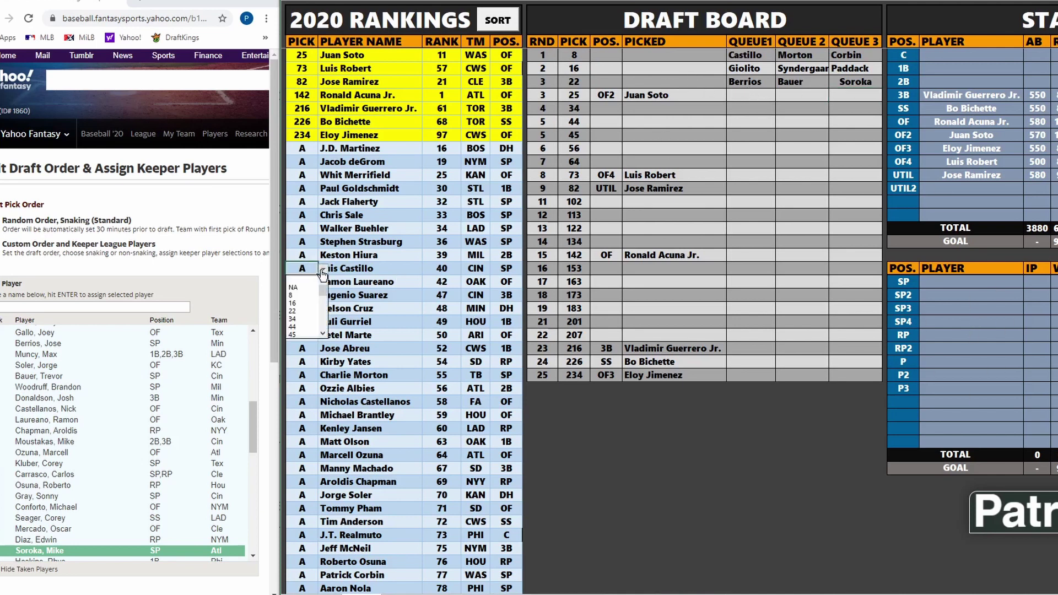
{"action": "left_click", "coordinate": [326, 287]}
{"action": "left_click", "coordinate": [606, 55]}
{"action": "left_click", "coordinate": [627, 55]}
{"action": "left_click", "coordinate": [599, 105]}
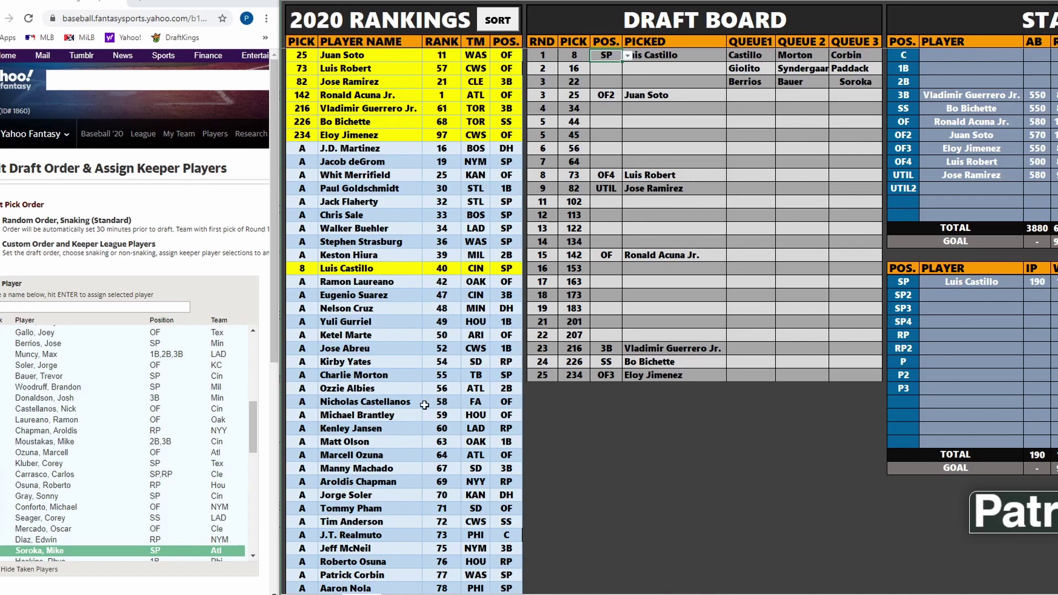
Assign pick 16 to Lucas Giolito and pick 22 to Jose Berrios in the rankings
{"action": "scroll", "coordinate": [425, 403], "scroll_direction": "down", "scroll_amount": 1}
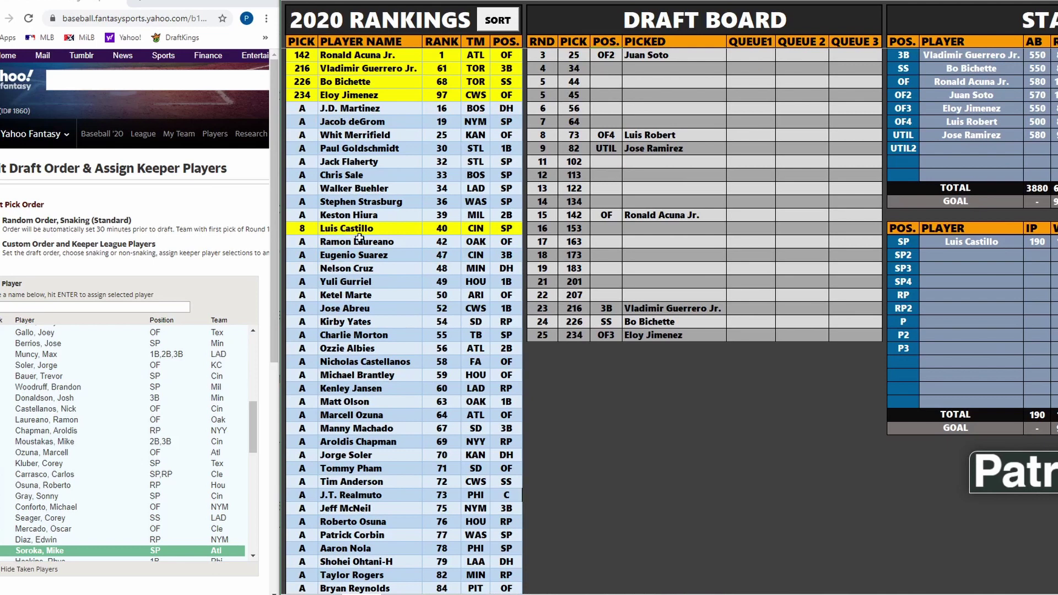
{"action": "left_click", "coordinate": [323, 281]}
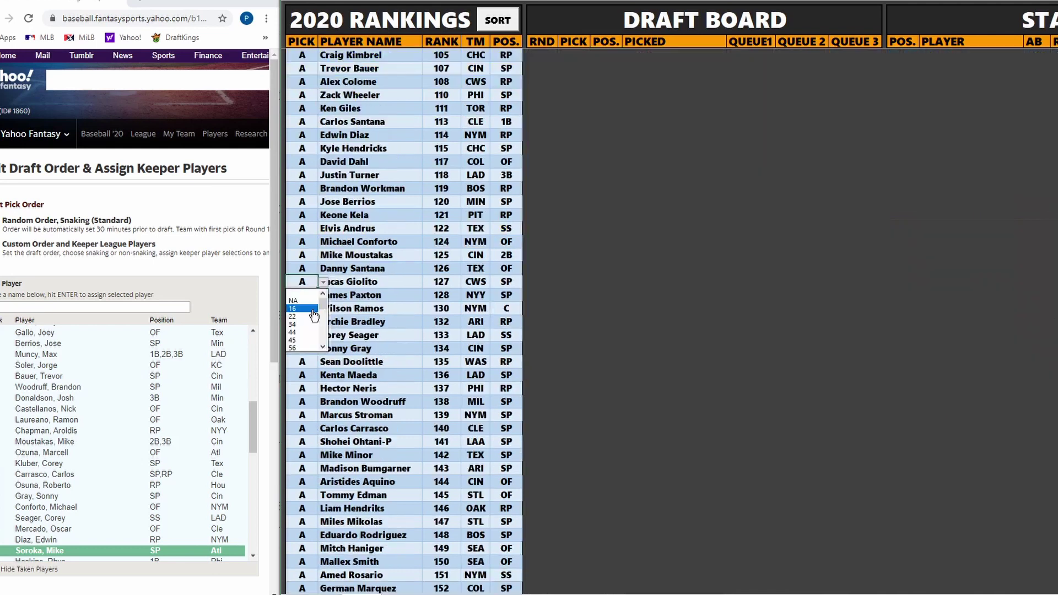
{"action": "left_click", "coordinate": [311, 309]}
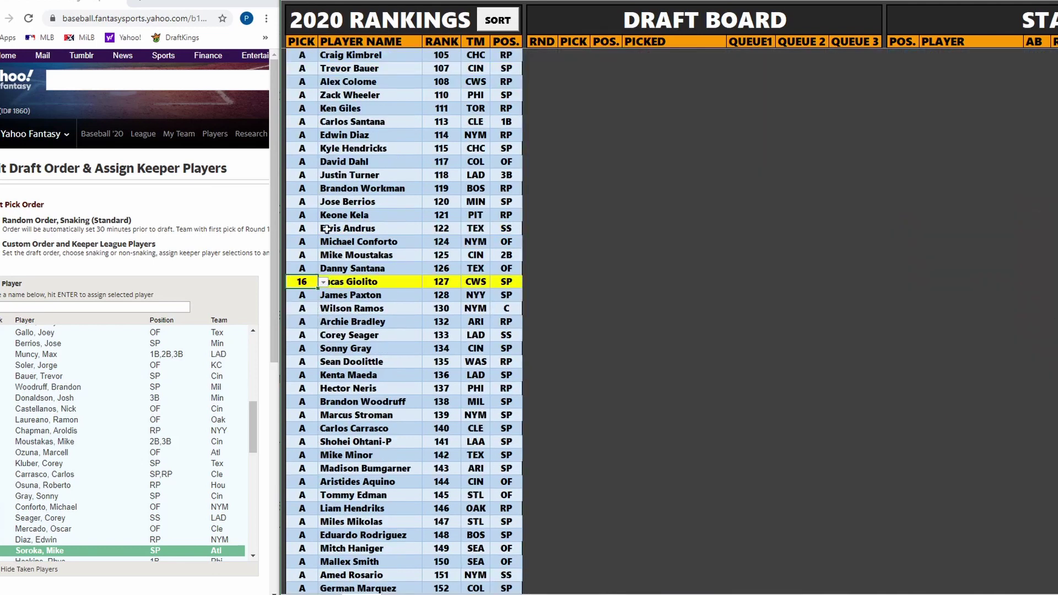
{"action": "left_click", "coordinate": [311, 202]}
{"action": "left_click", "coordinate": [324, 202]}
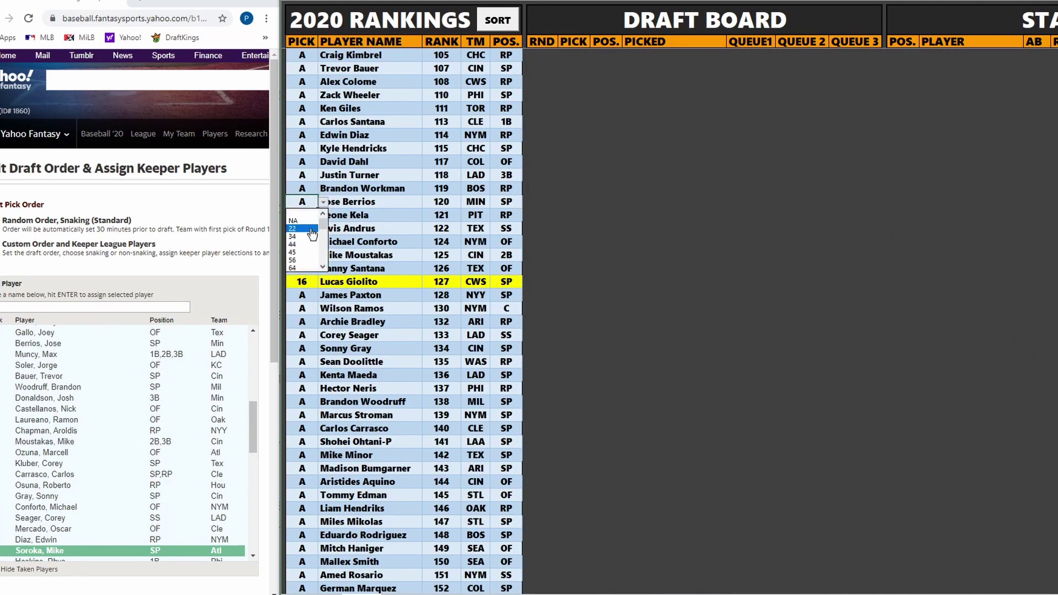
{"action": "left_click", "coordinate": [293, 228]}
Set the draft board positions to SP2 for Lucas Giolito and SP3 for Jose Berrios
{"action": "left_click", "coordinate": [610, 66]}
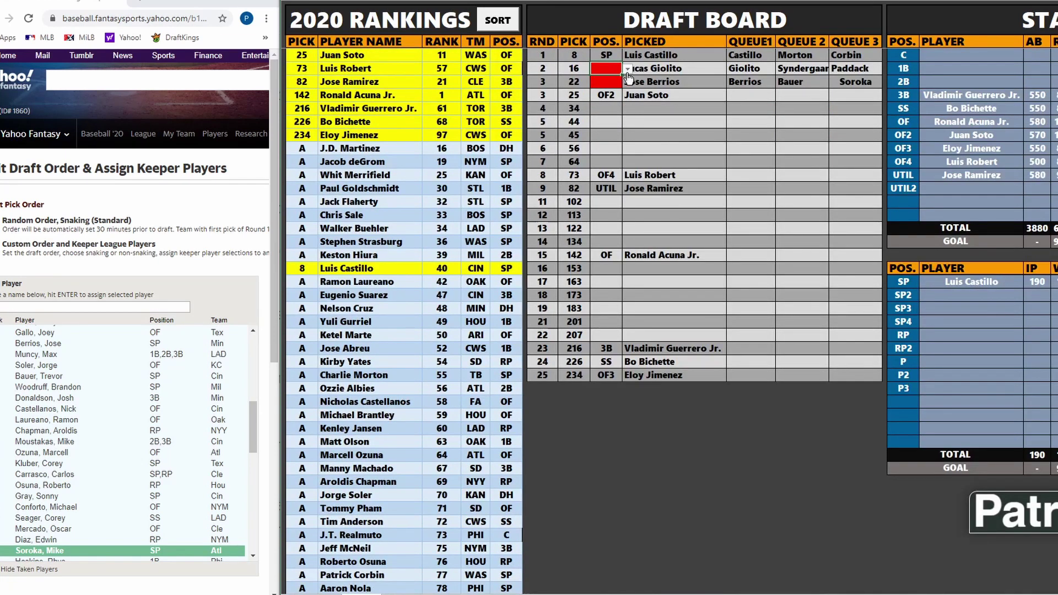
{"action": "left_click", "coordinate": [627, 68]}
{"action": "left_click", "coordinate": [610, 83]}
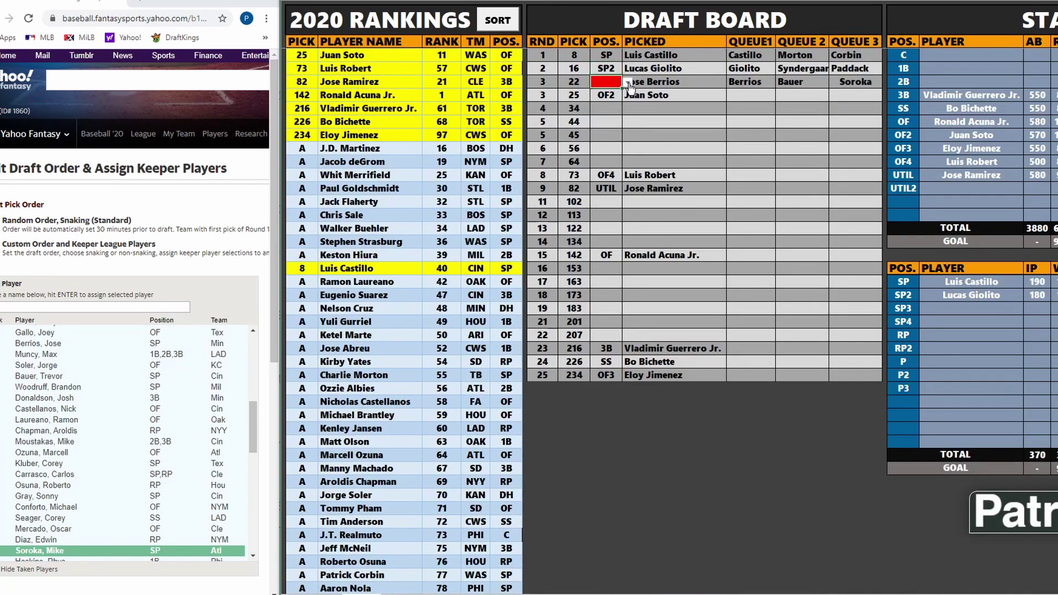
{"action": "left_click", "coordinate": [627, 82]}
{"action": "left_click", "coordinate": [606, 110]}
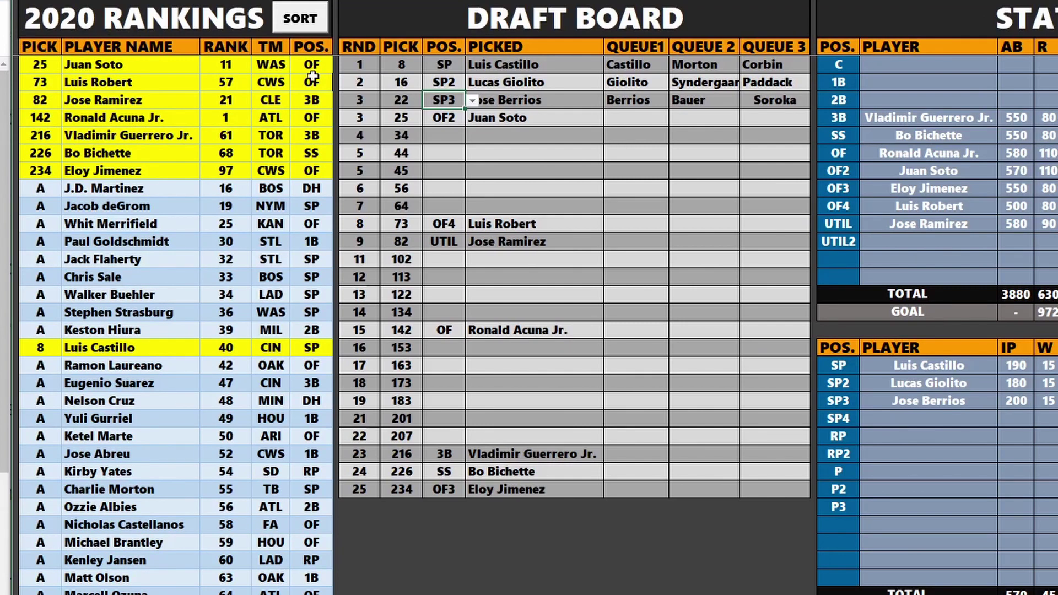
Sort the 2020 Rankings list by pick and select Morton in the round 1 queue
{"action": "left_click", "coordinate": [300, 19]}
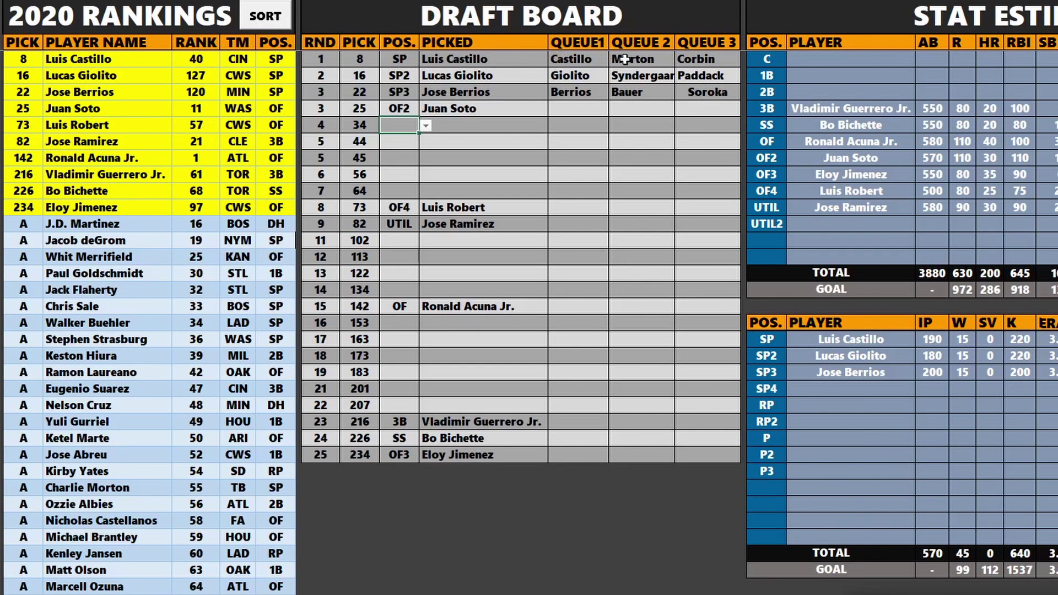
{"action": "left_click", "coordinate": [642, 59]}
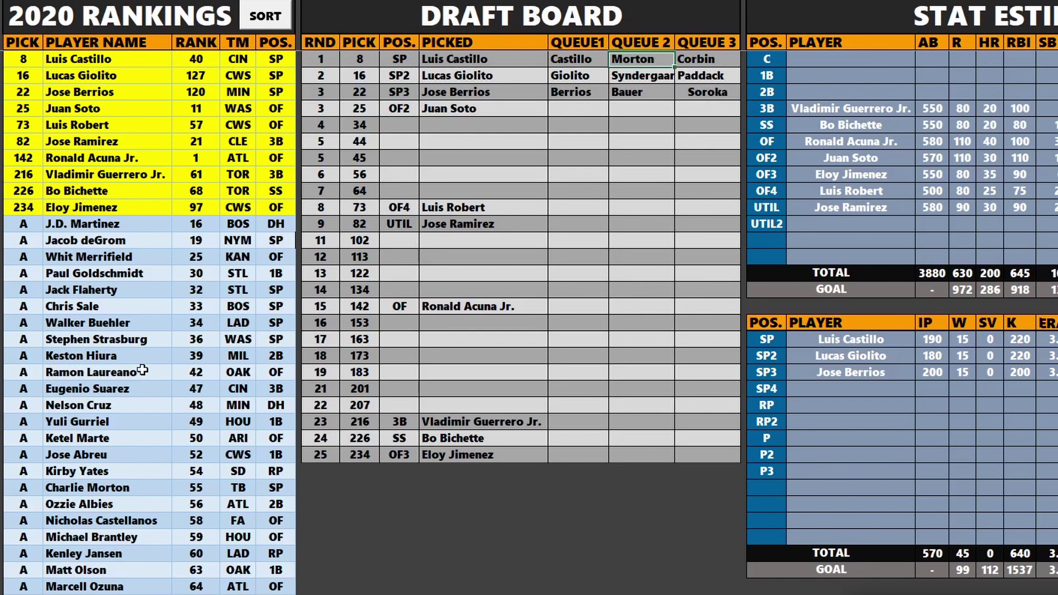